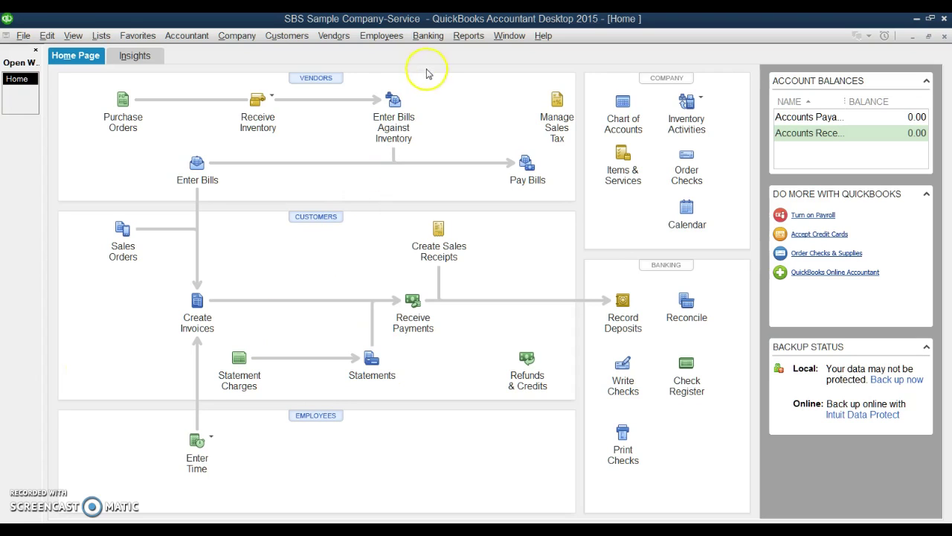
# - Start Set Up Bank Feed for an Account from the Banking menu, letting QuickBooks close open windows
pyautogui.click(430, 37)
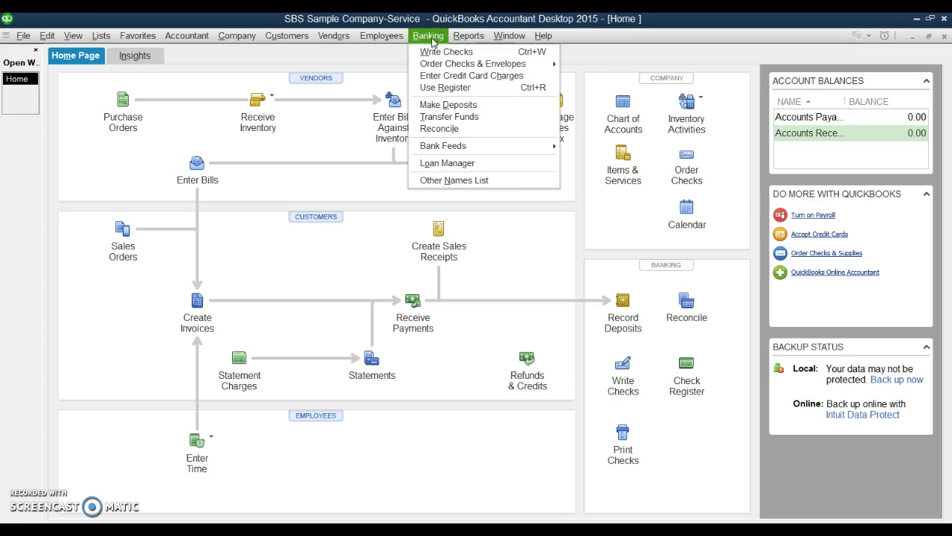
pyautogui.moveTo(480, 147)
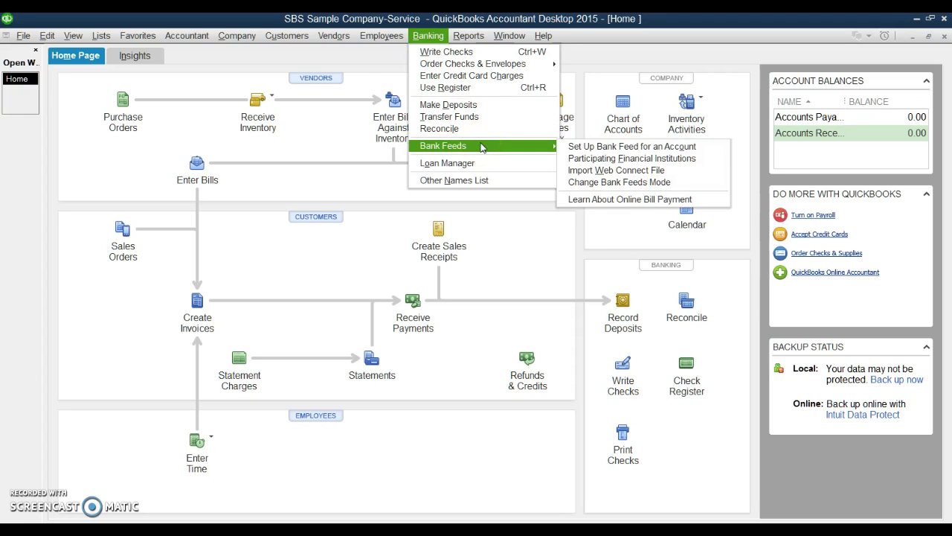
pyautogui.click(596, 148)
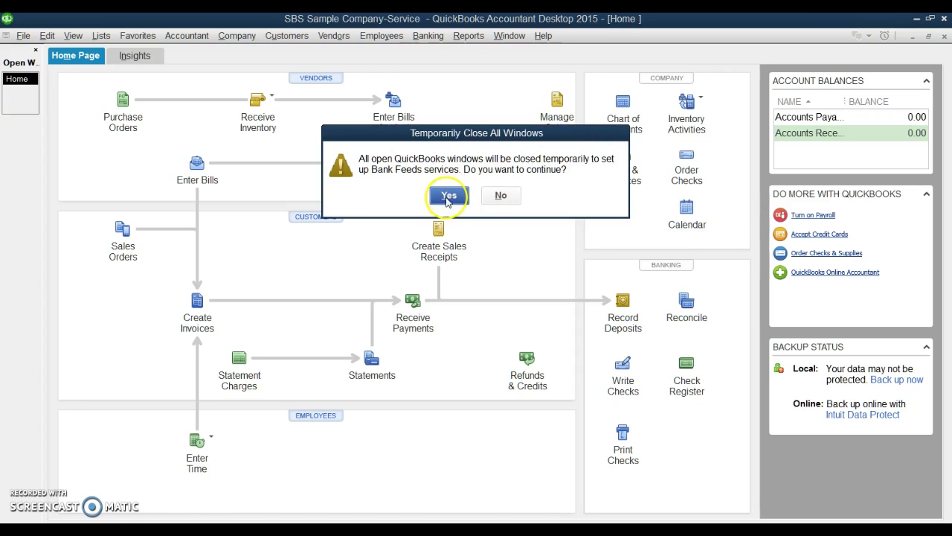
pyautogui.click(451, 195)
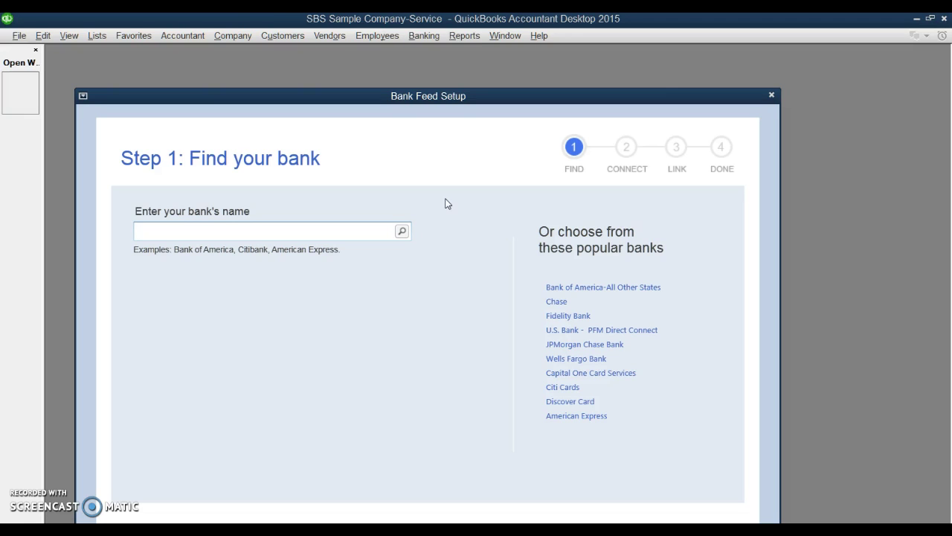
# - Search for 'wells fargo' and select Wells Fargo Bank as the bank to connect
pyautogui.write('wells')
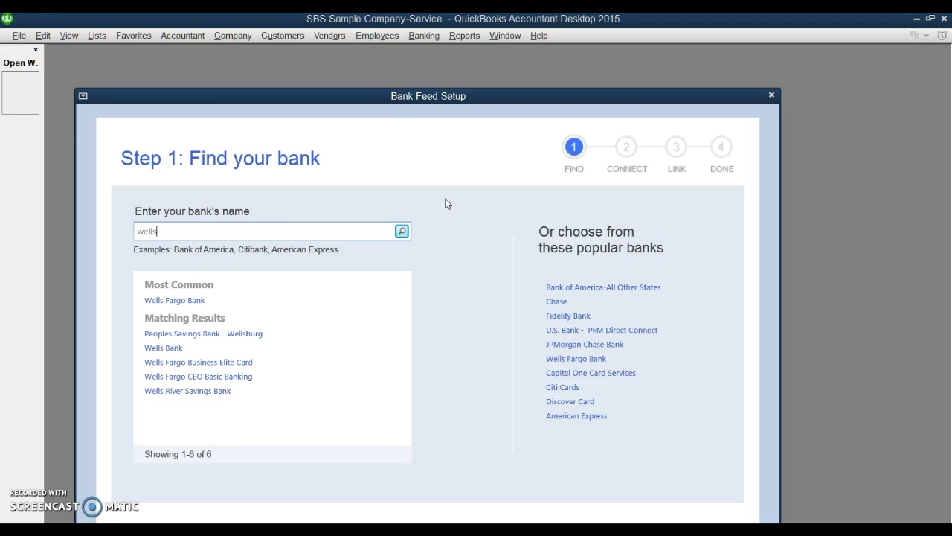
pyautogui.write(' fargo')
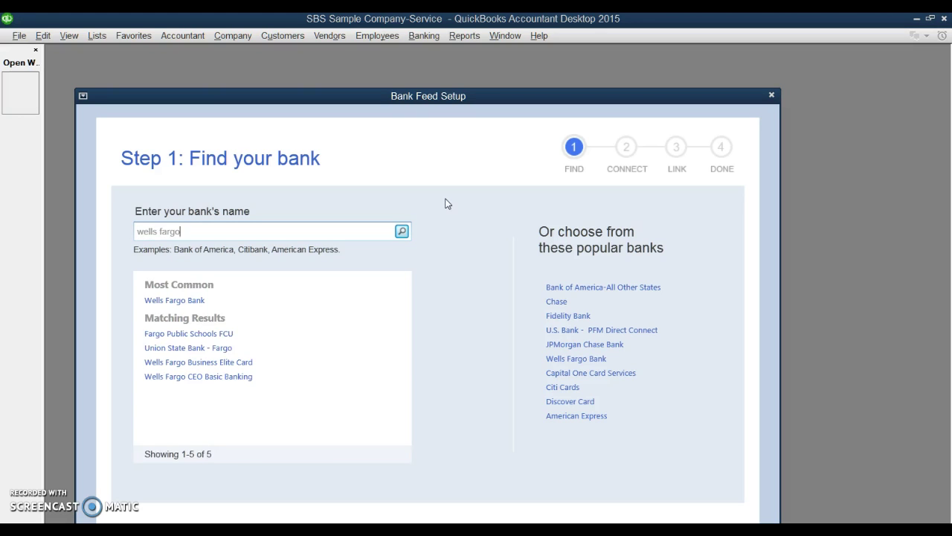
pyautogui.click(176, 301)
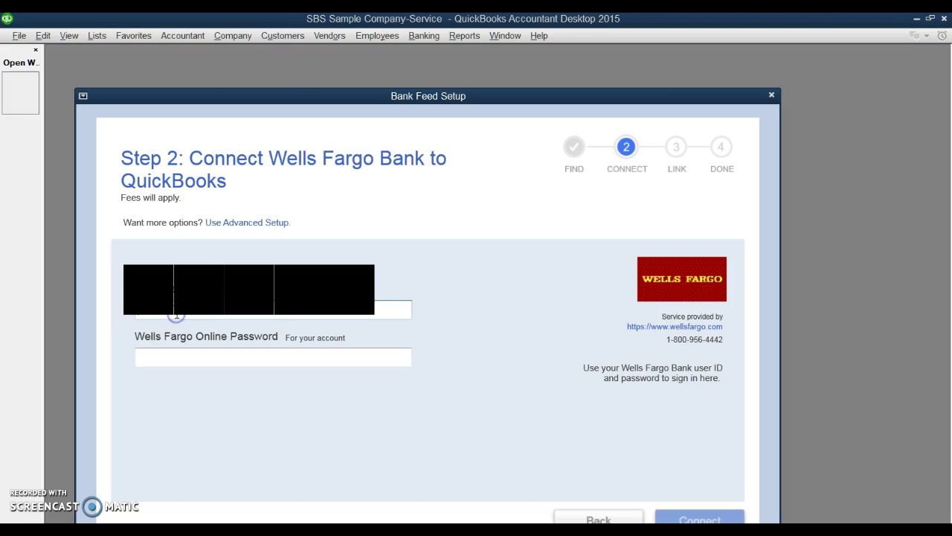
# - Enter the Wells Fargo online username and password, then connect to the bank
pyautogui.write('w')
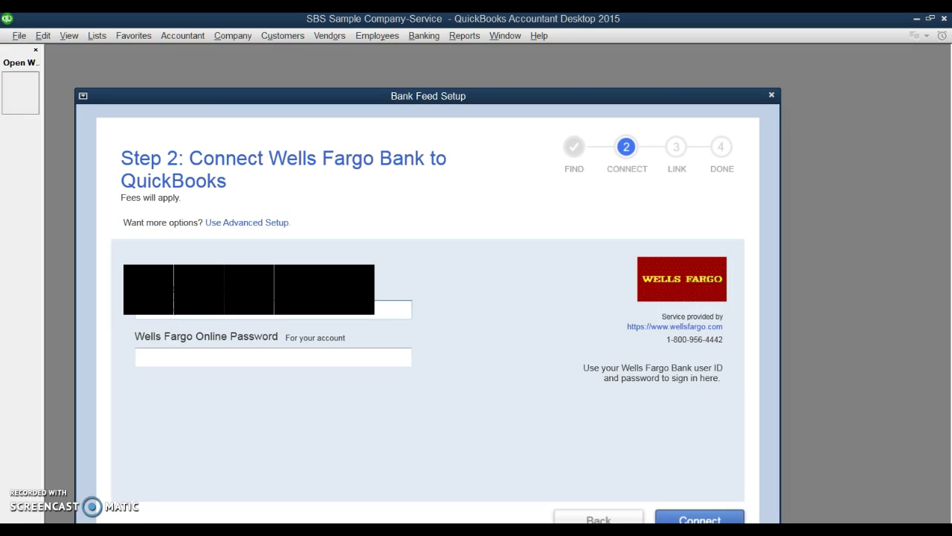
pyautogui.press('Tab')
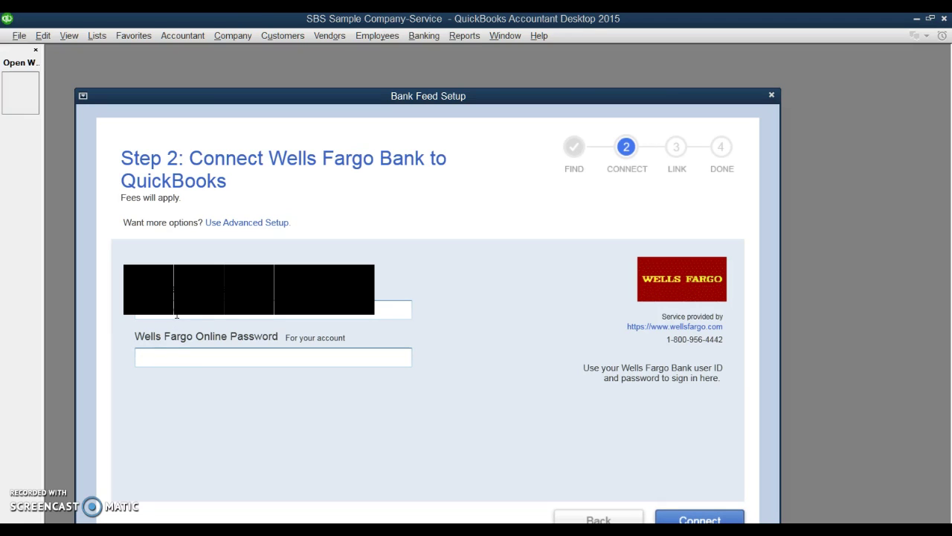
pyautogui.write('••••••••••••')
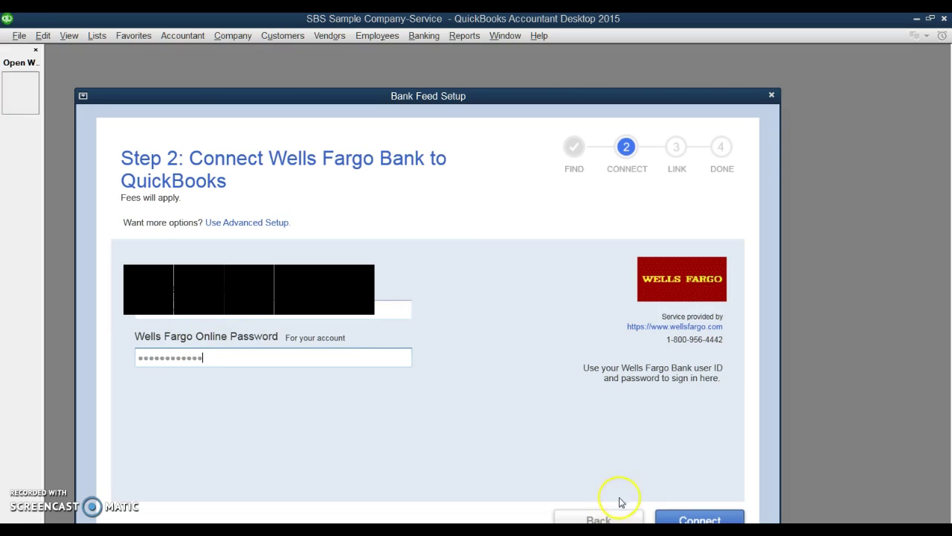
pyautogui.click(669, 515)
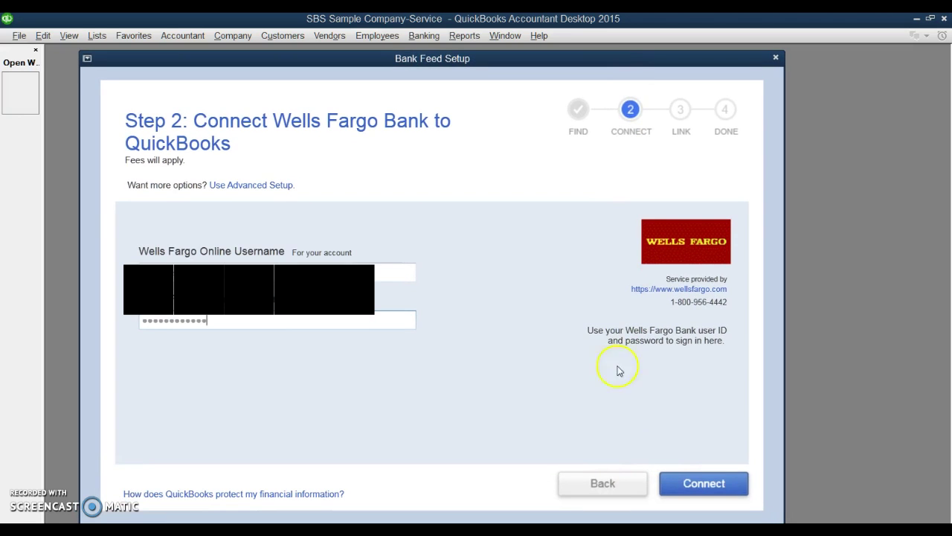
pyautogui.click(686, 483)
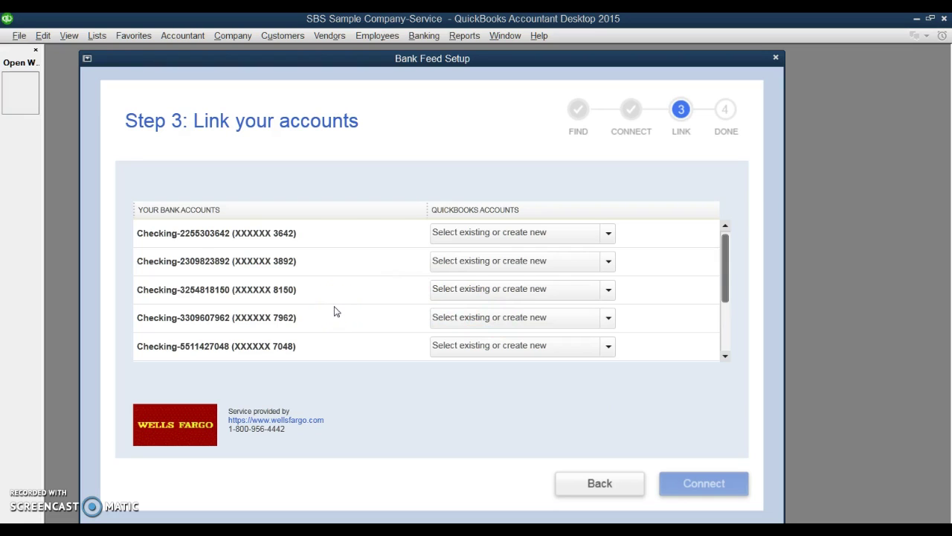
# - Choose < Create New Account > as the QuickBooks account for the 3447 checking row
pyautogui.scroll(-2, 335, 310)
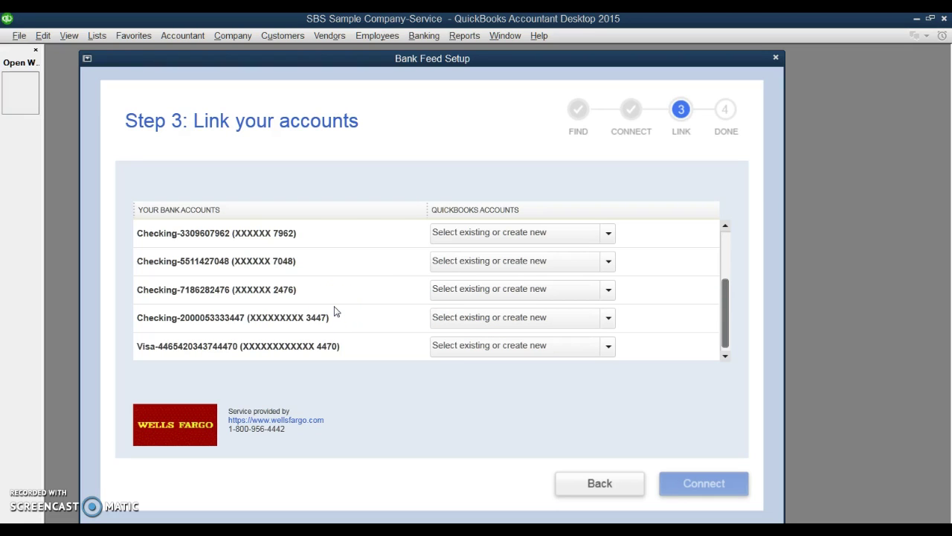
pyautogui.scroll(1, 335, 311)
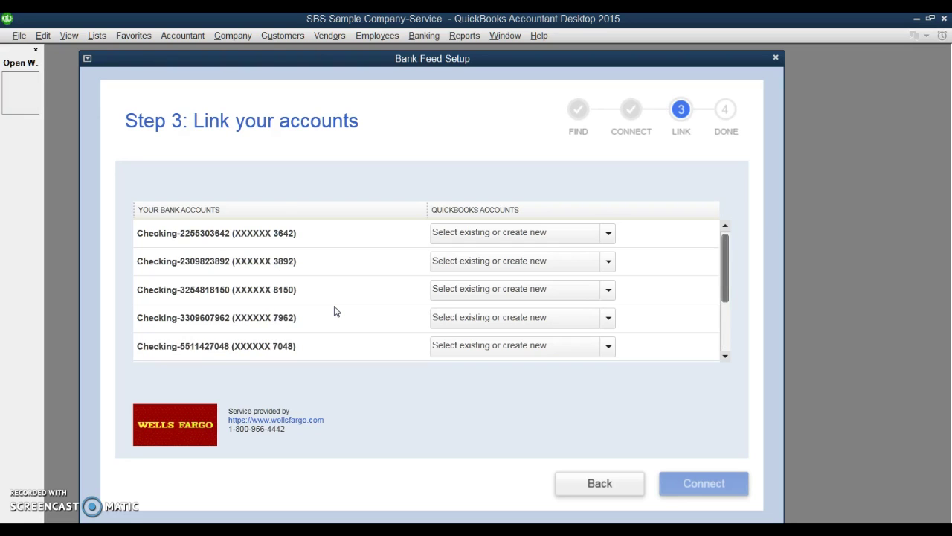
pyautogui.scroll(-1, 335, 311)
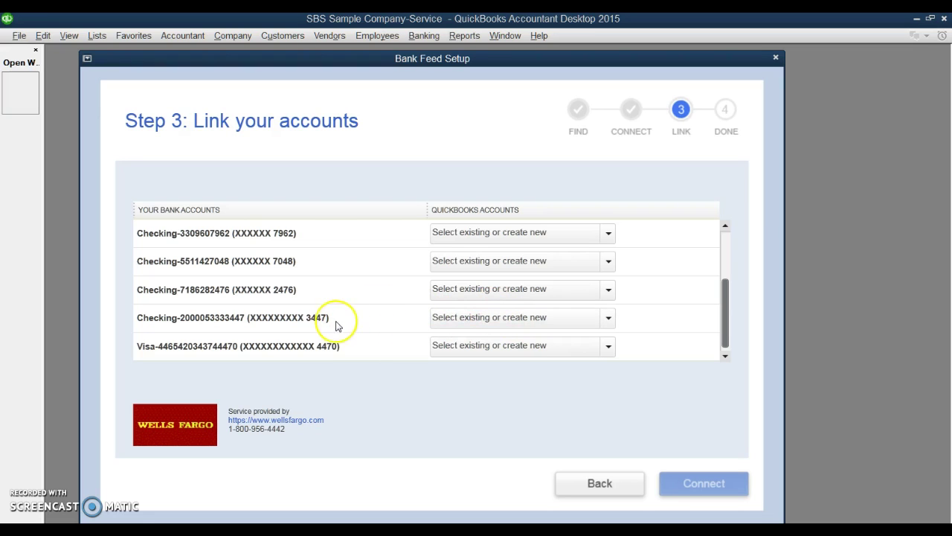
pyautogui.click(608, 320)
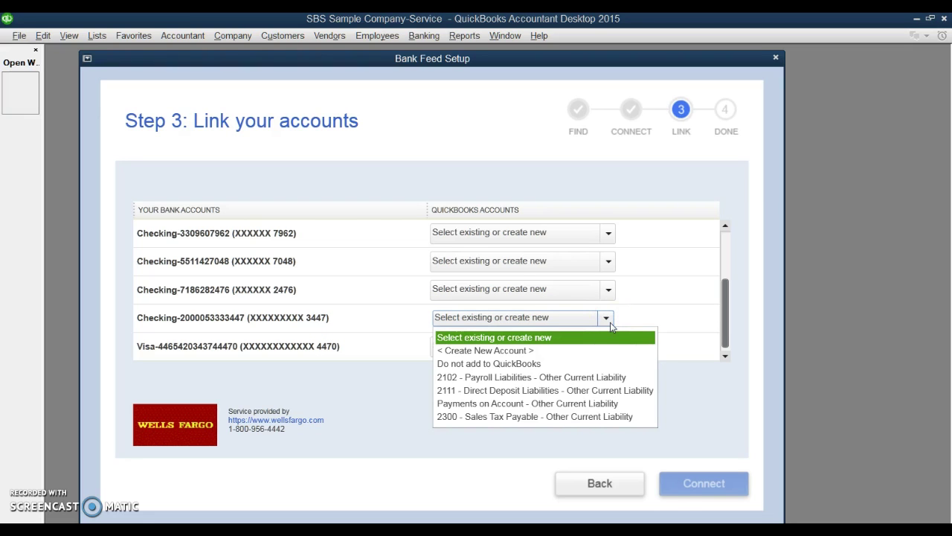
pyautogui.click(612, 349)
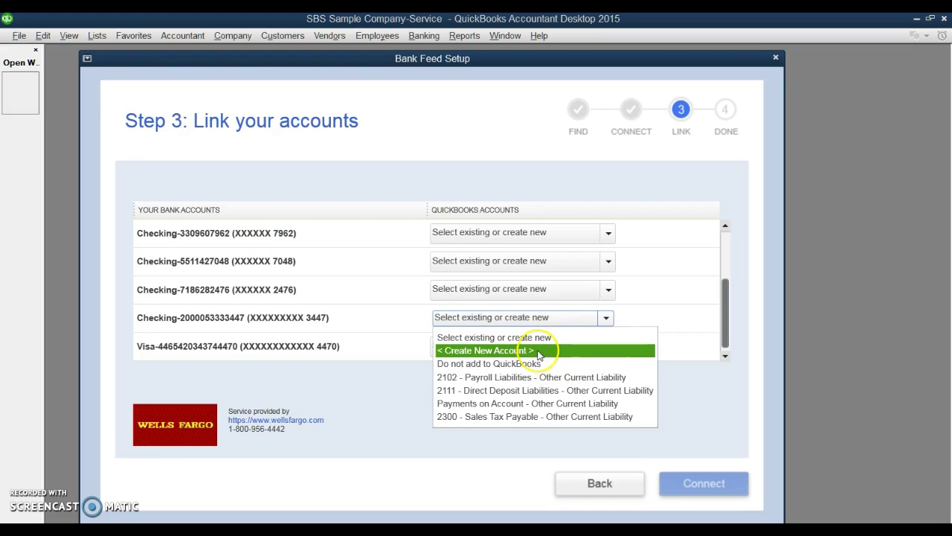
pyautogui.moveTo(539, 355)
pyautogui.mouseDown()
pyautogui.moveTo(531, 376)
pyautogui.moveTo(540, 390)
pyautogui.moveTo(538, 372)
pyautogui.mouseUp()
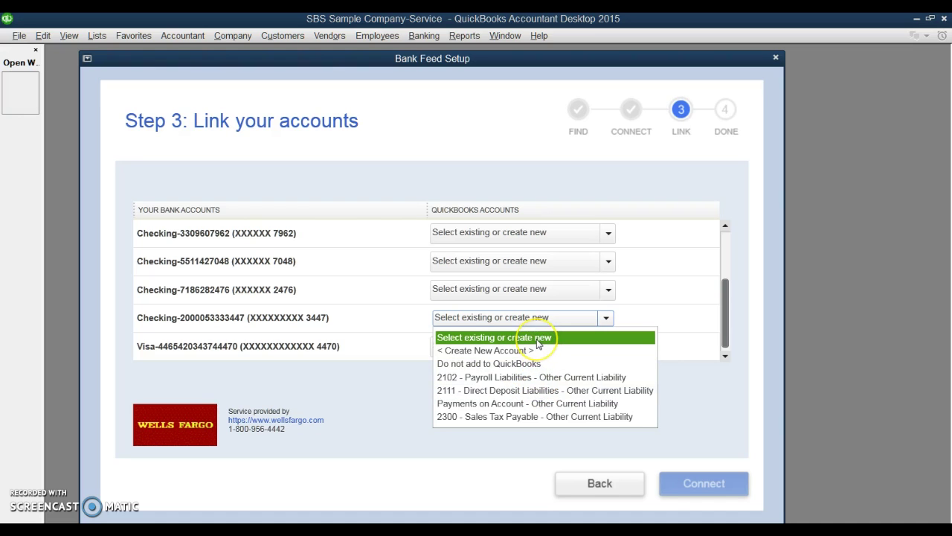
pyautogui.click(534, 350)
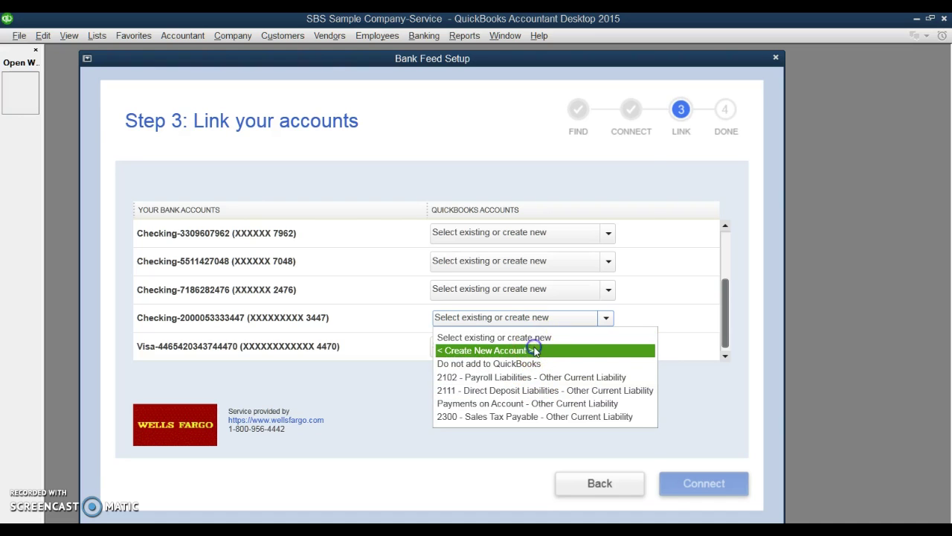
# - Save a new bank account named 'Wells Fargo' and link the 3447 checking account to it
pyautogui.click(323, 182)
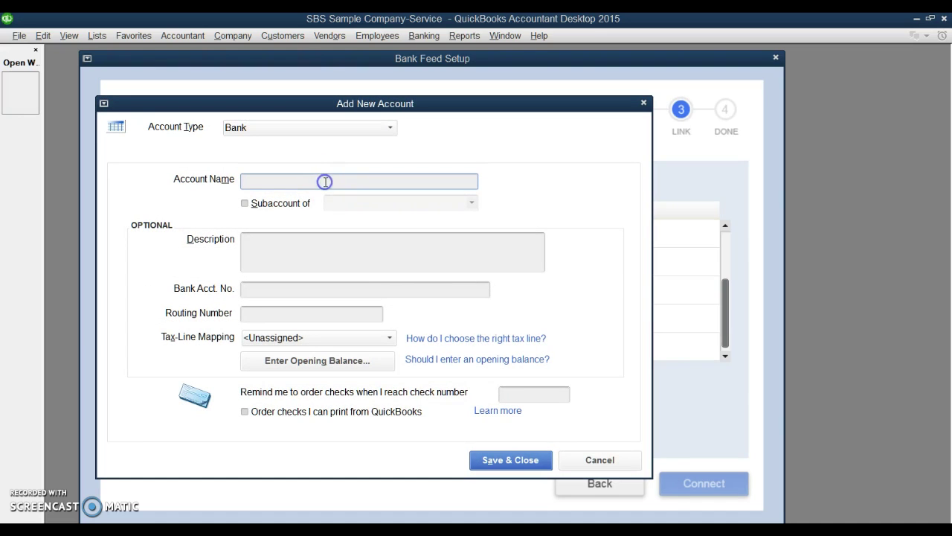
pyautogui.write('Wells Fargo')
pyautogui.click(488, 458)
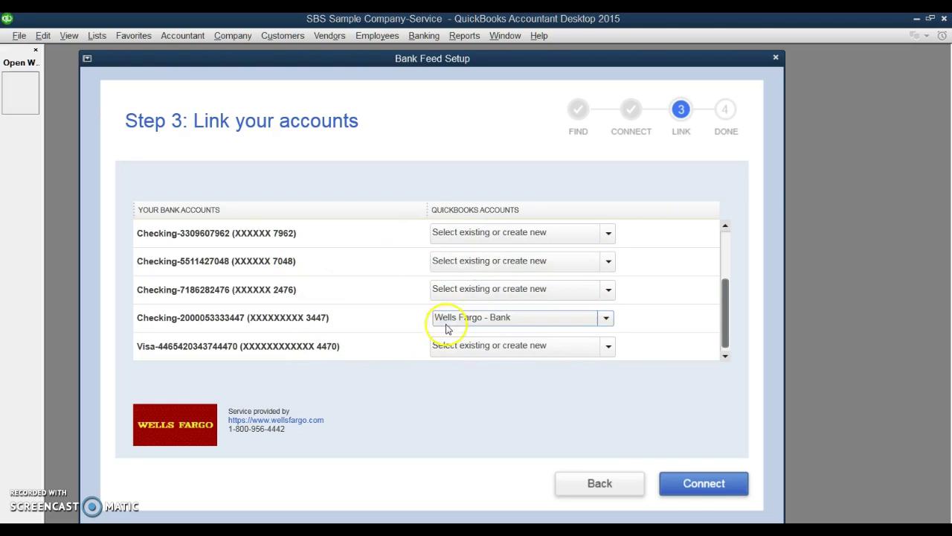
pyautogui.click(692, 492)
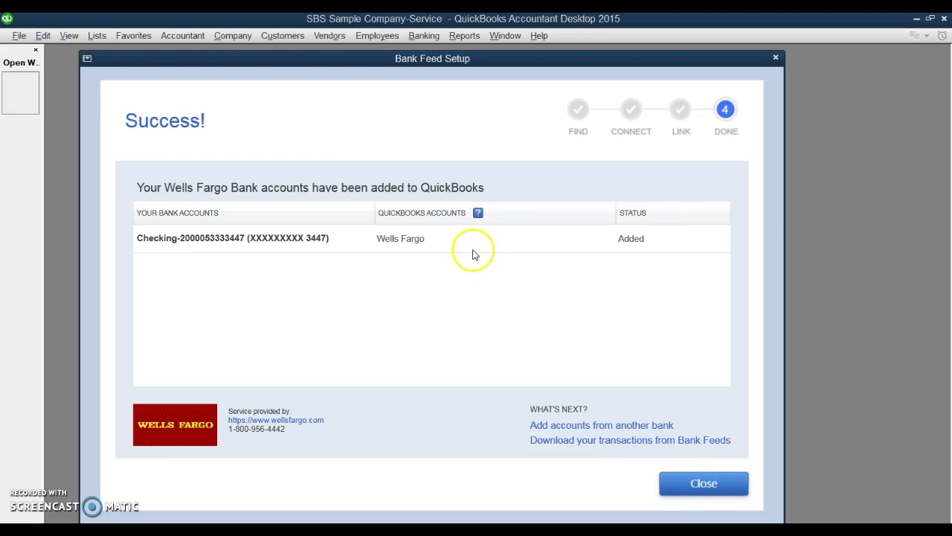
pyautogui.click(679, 487)
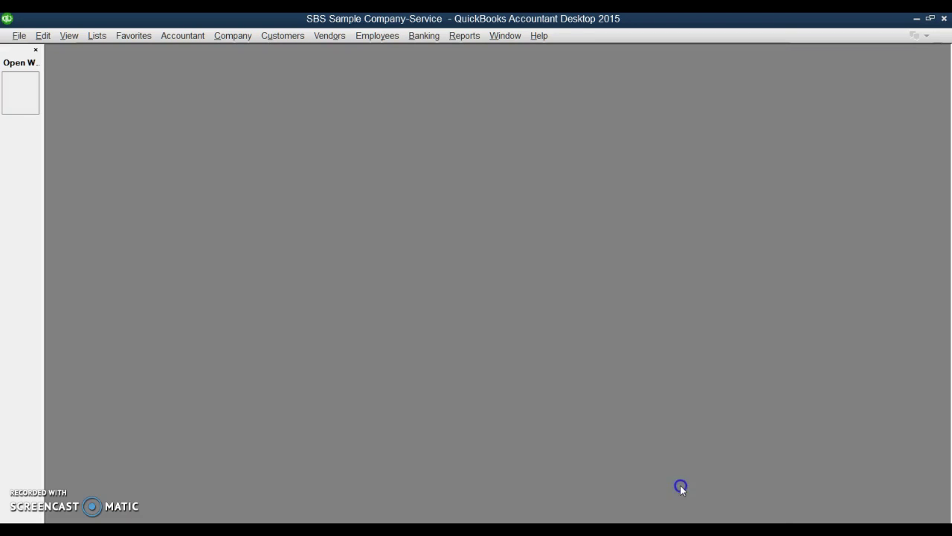
# - Open a maximized Bank Feeds Center, select the Wells Fargo account and start downloading transactions
pyautogui.click(424, 36)
pyautogui.click(425, 43)
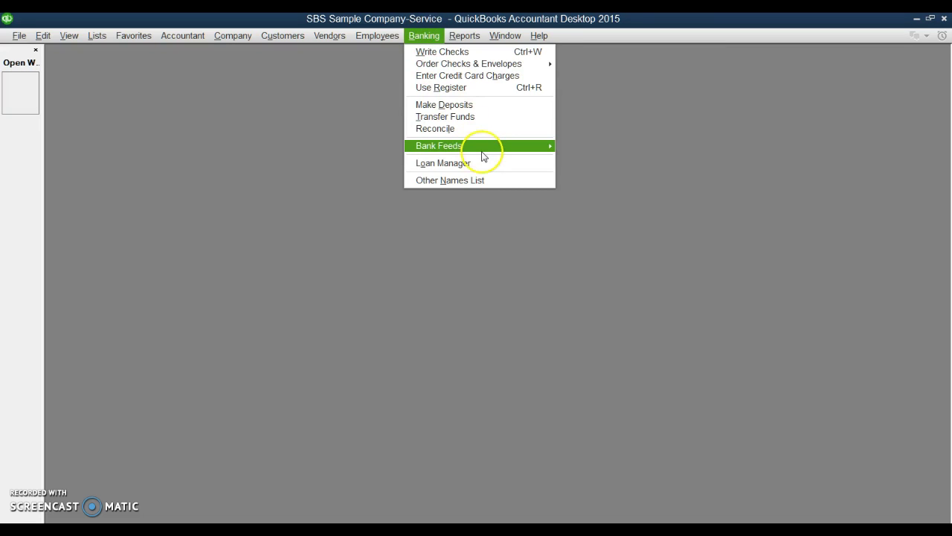
pyautogui.moveTo(485, 154)
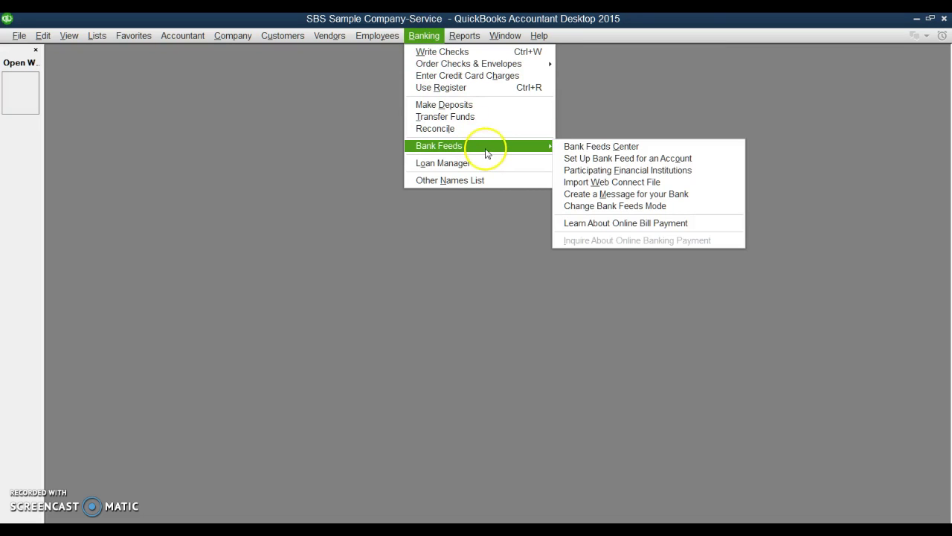
pyautogui.click(589, 148)
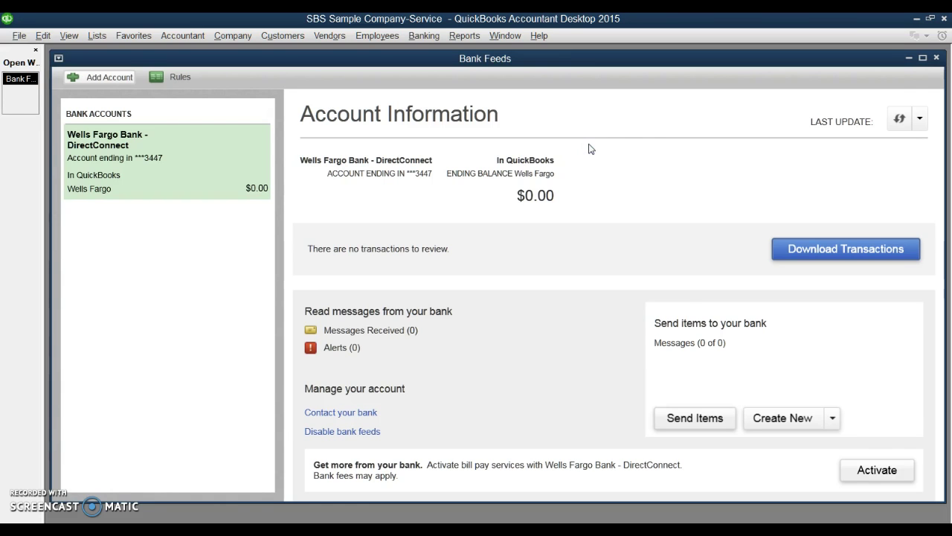
pyautogui.click(922, 58)
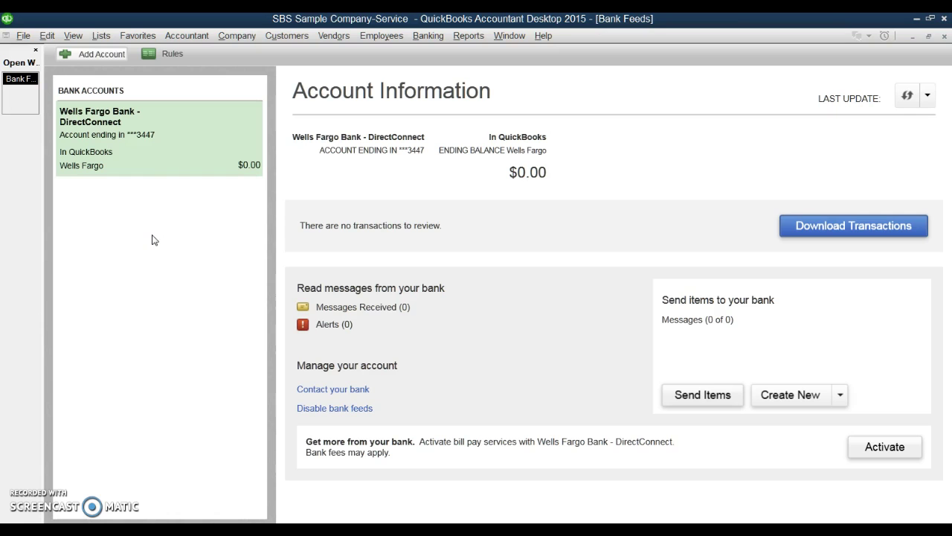
pyautogui.click(121, 154)
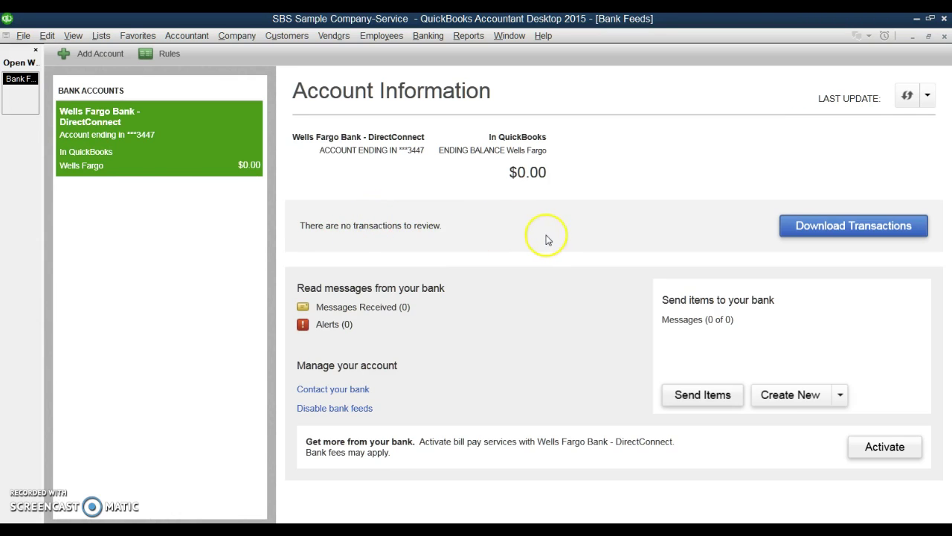
pyautogui.click(832, 225)
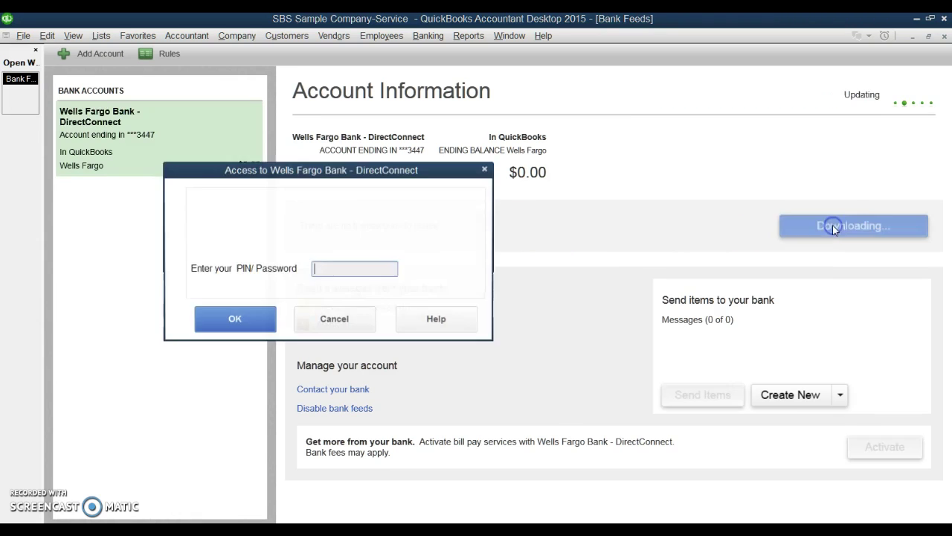
# - Submit the bank PIN/password to download 112 Wells Fargo transactions, then close the transmission summary
pyautogui.click(357, 269)
pyautogui.write('*******')
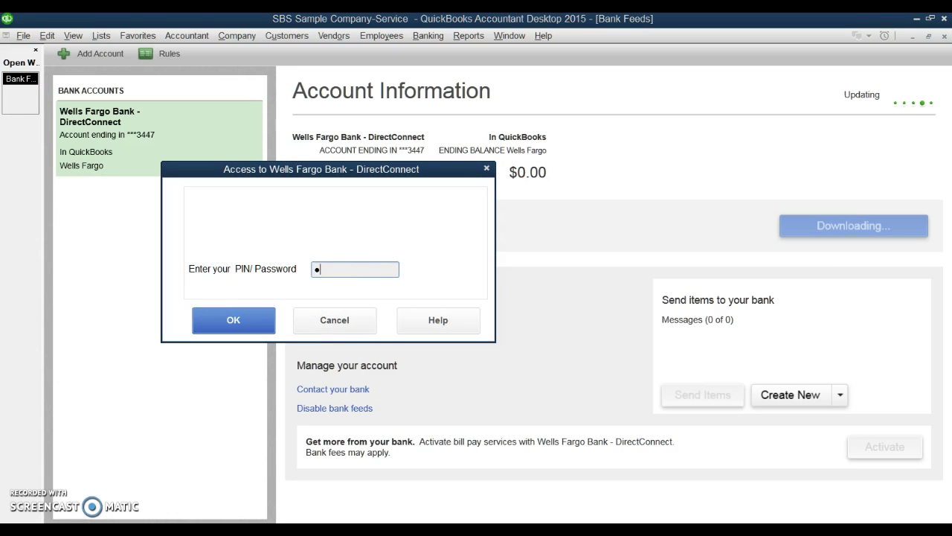
pyautogui.write('*****')
pyautogui.click(235, 320)
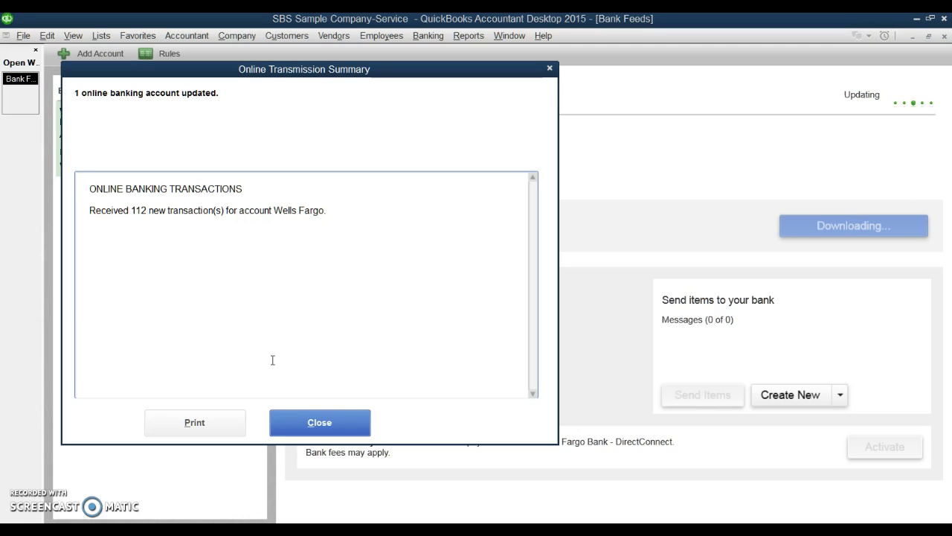
pyautogui.click(292, 422)
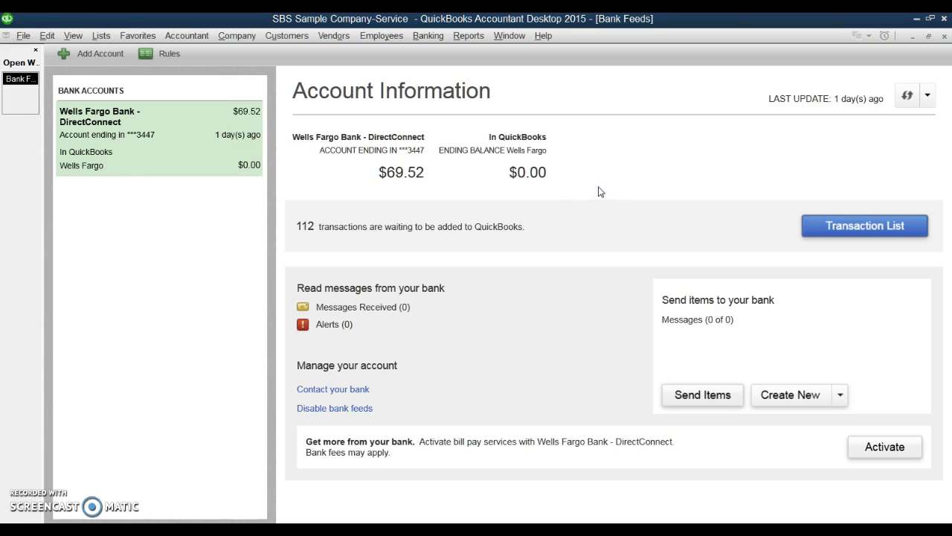
pyautogui.click(908, 106)
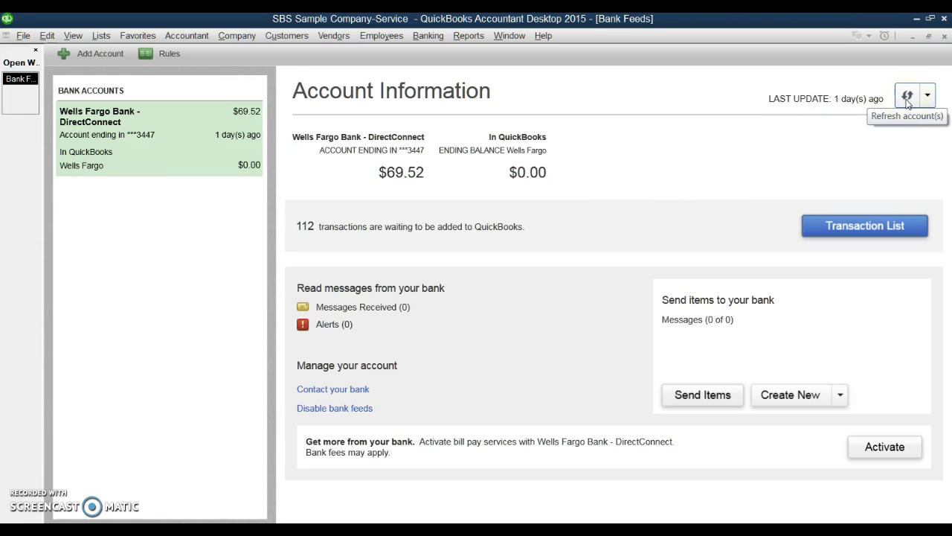